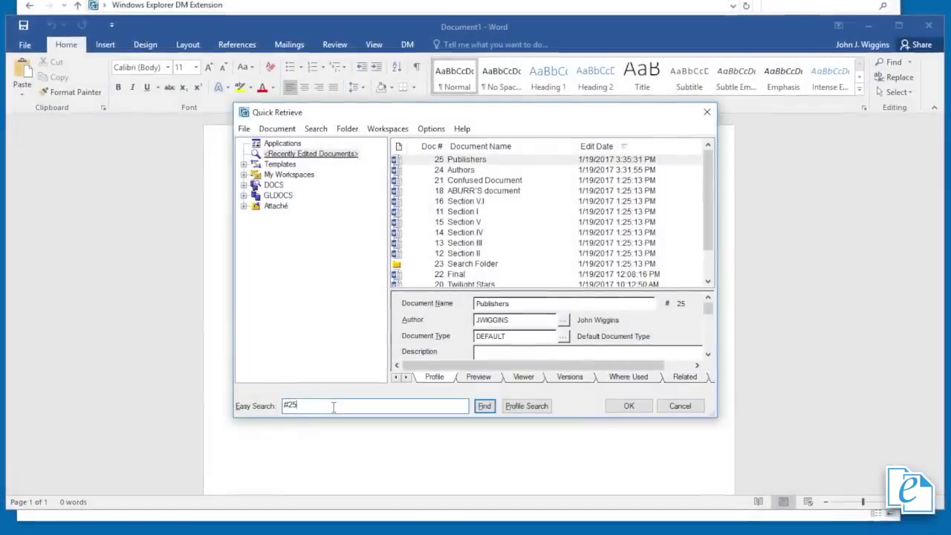
Step: Search for documents 10, 12 and 25 at once by replacing the Easy Search text with #10#12#25
{"action": "left_click_drag", "start_coordinate": [329, 410], "coordinate": [197, 408]}
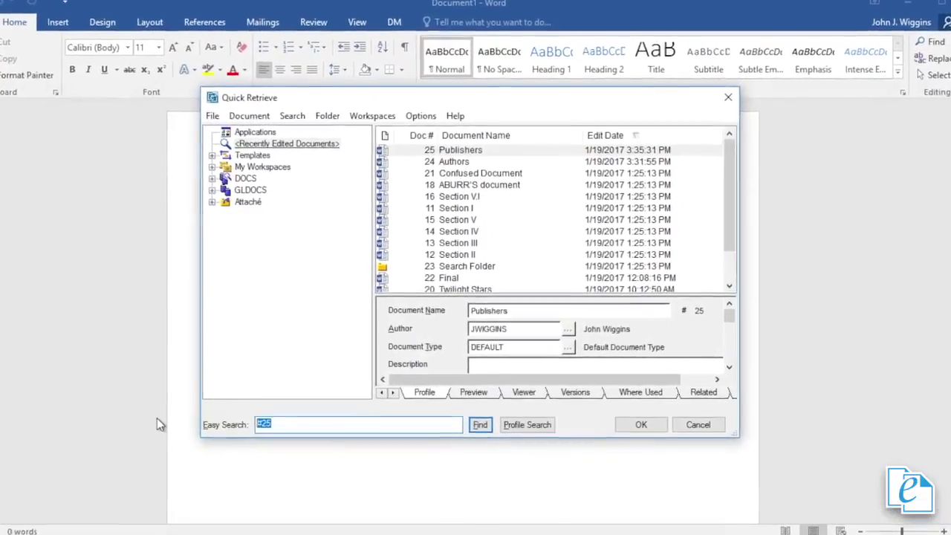
{"action": "key", "text": "BackSpace"}
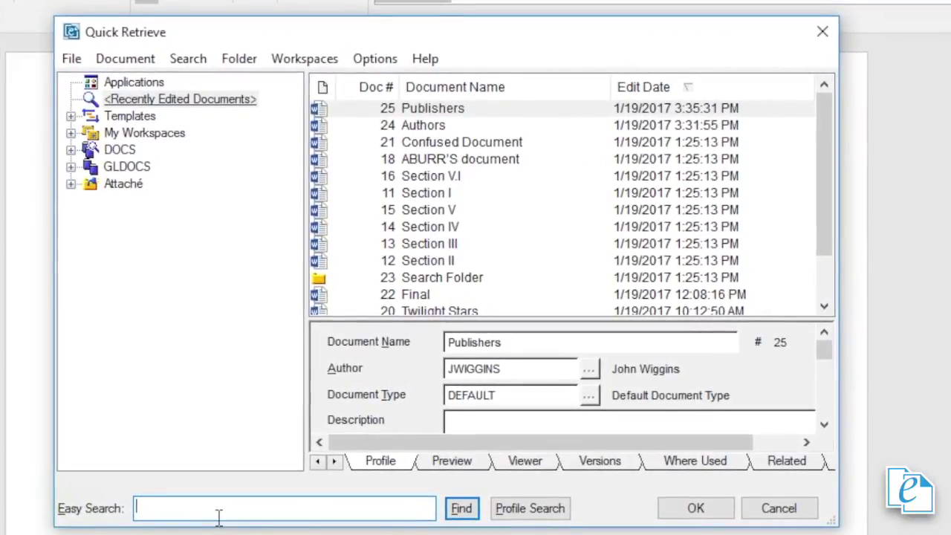
{"action": "type", "text": "#10"}
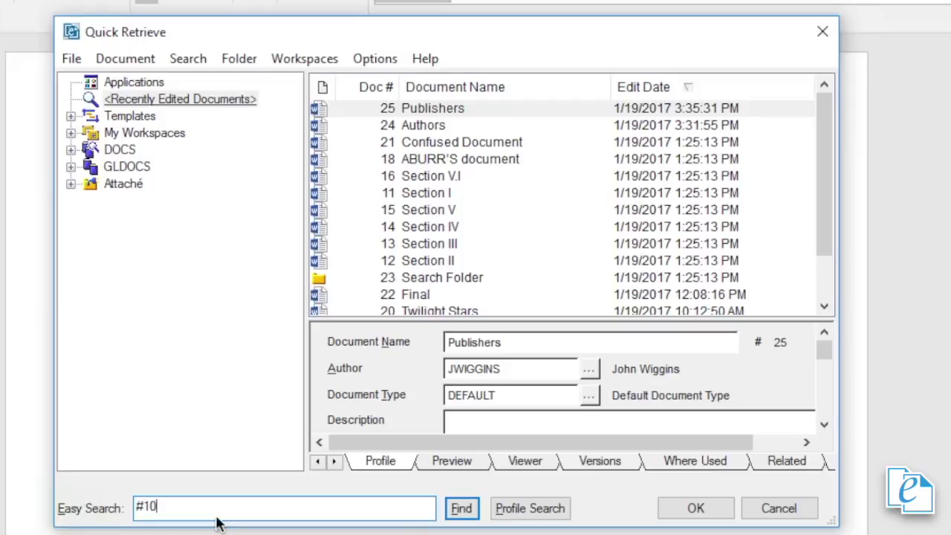
{"action": "type", "text": "#12#25"}
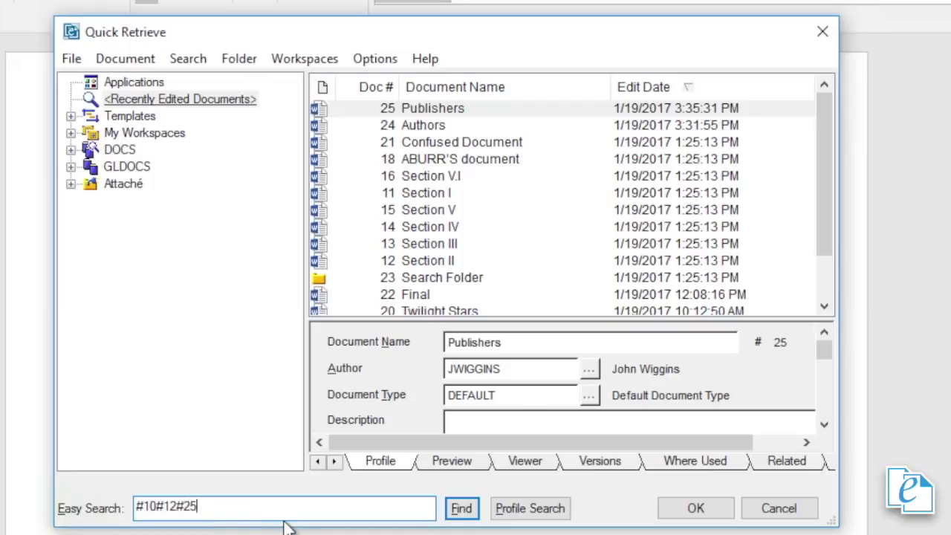
{"action": "left_click", "coordinate": [460, 511]}
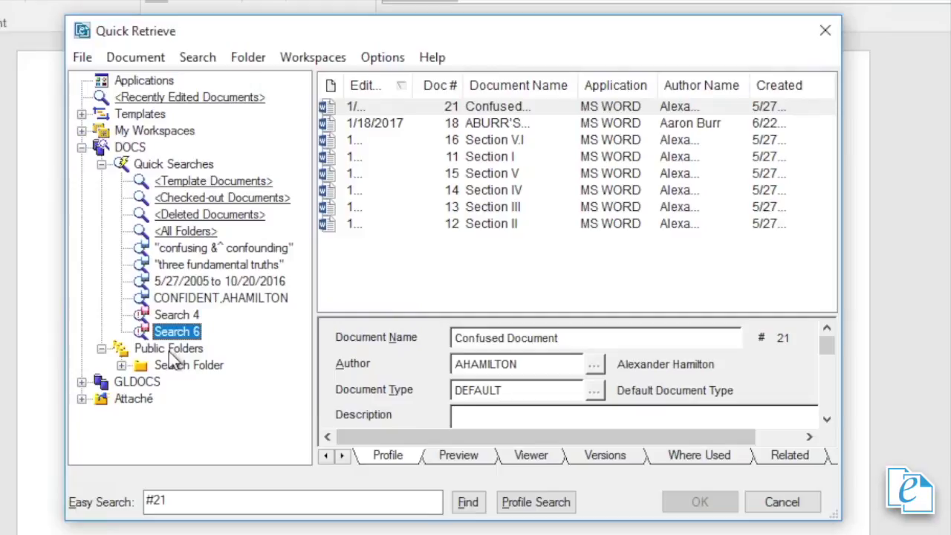
Step: View the Search Within form for the Search Folder under Public Folders, and close it without searching
{"action": "left_click", "coordinate": [180, 367]}
{"action": "right_click", "coordinate": [190, 364]}
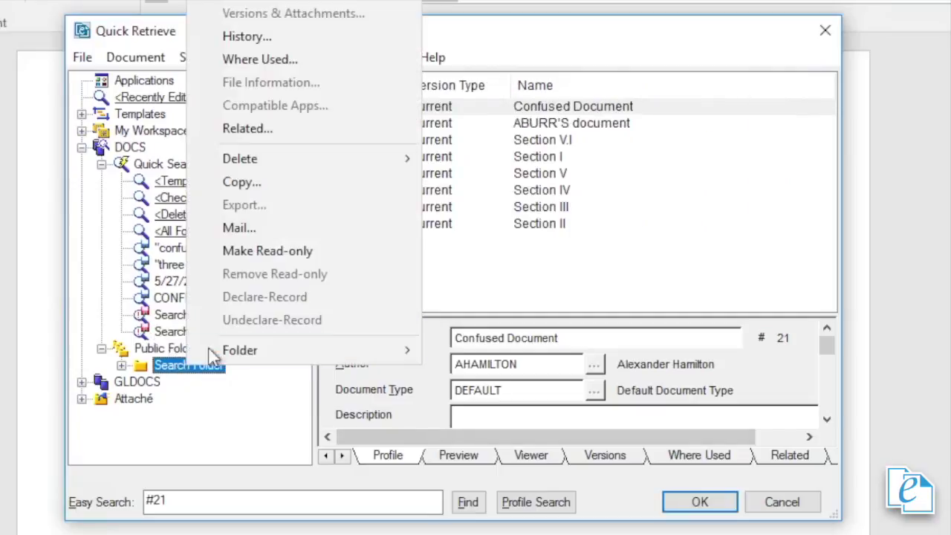
{"action": "mouse_move", "coordinate": [244, 355]}
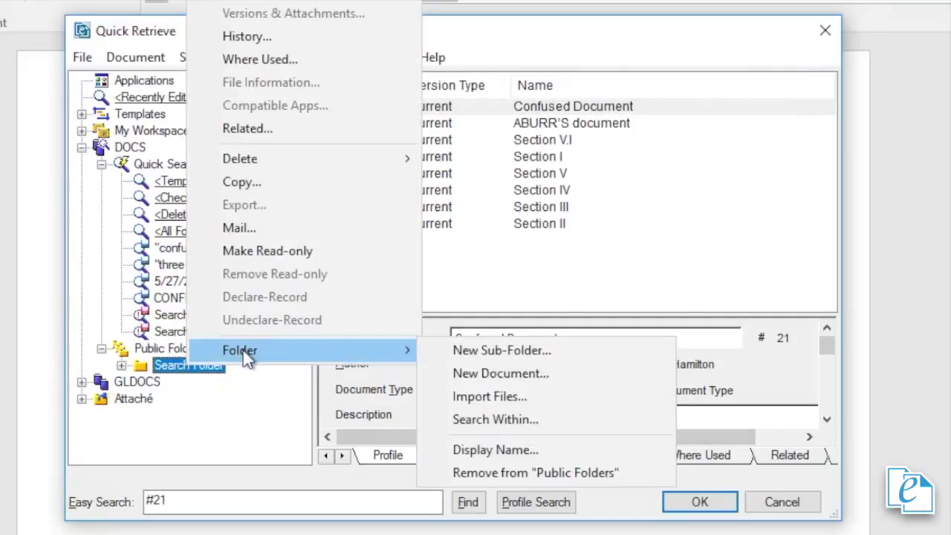
{"action": "left_click", "coordinate": [550, 424]}
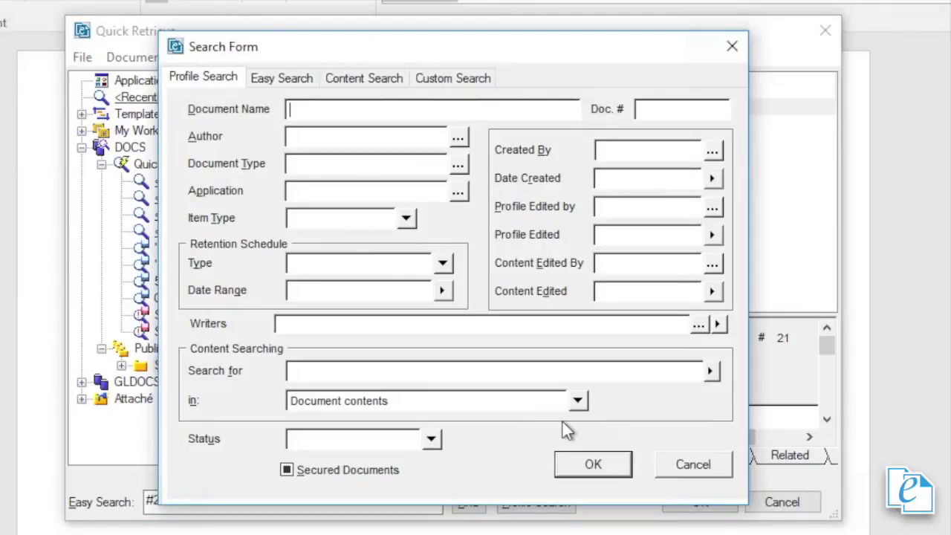
{"action": "left_click", "coordinate": [692, 470]}
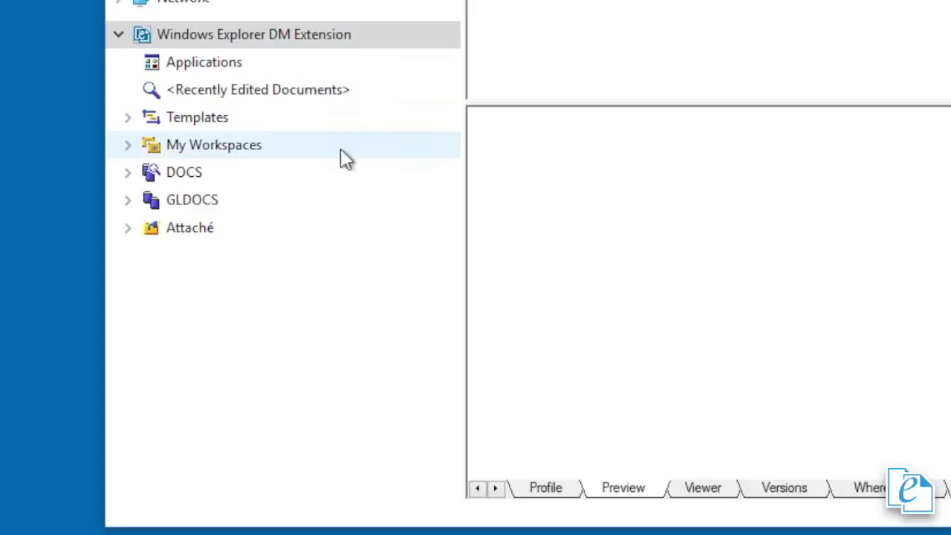
Step: Expand the DOCS library's Quick Searches and bring up the available actions for the saved CONFIDENT search
{"action": "left_click", "coordinate": [127, 173]}
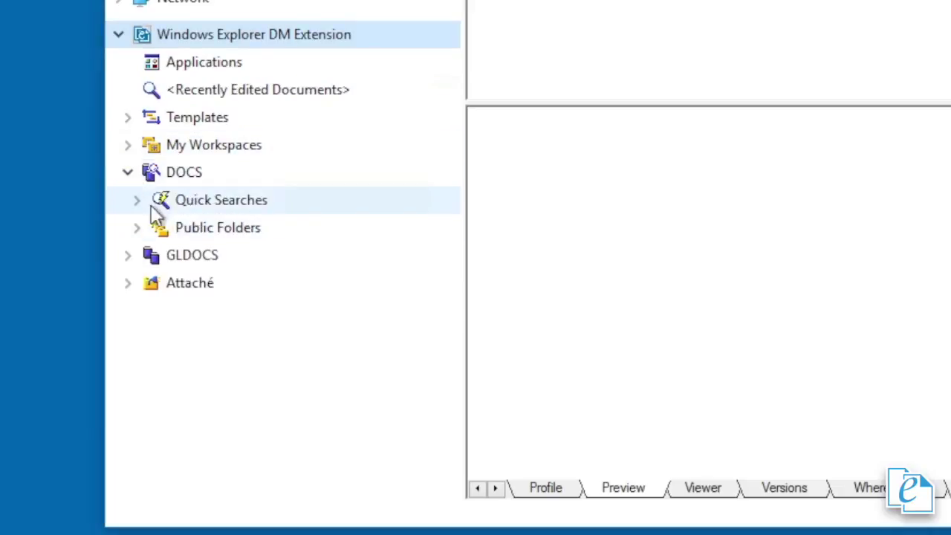
{"action": "left_click", "coordinate": [137, 201]}
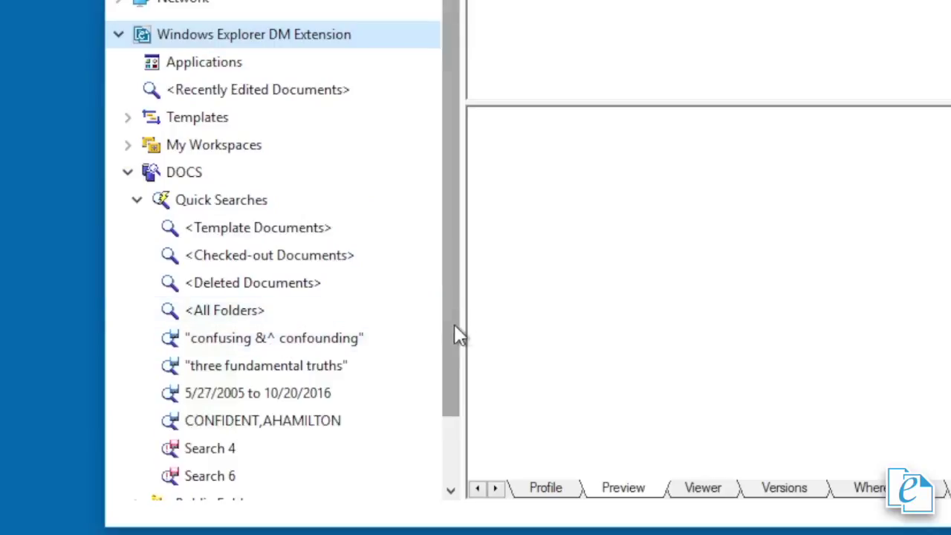
{"action": "left_click_drag", "start_coordinate": [457, 336], "coordinate": [448, 398]}
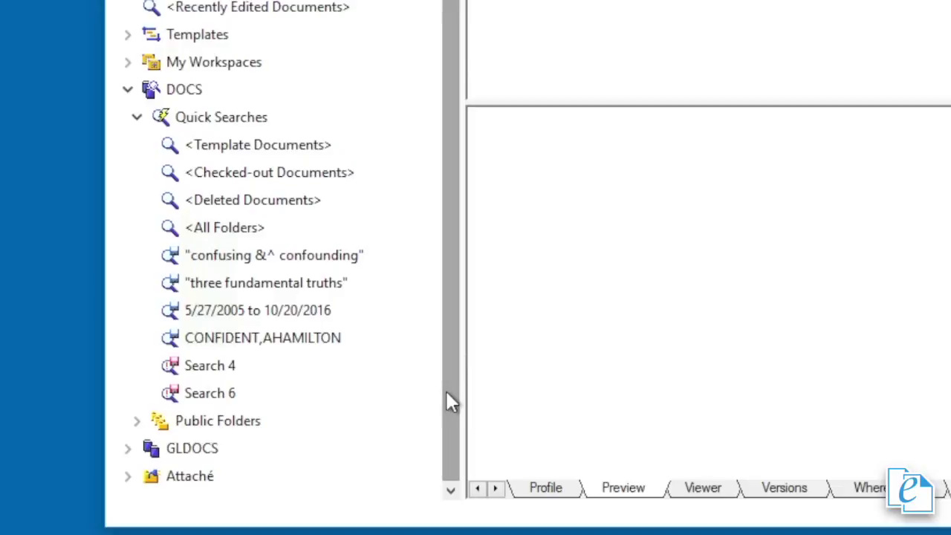
{"action": "left_click", "coordinate": [229, 337]}
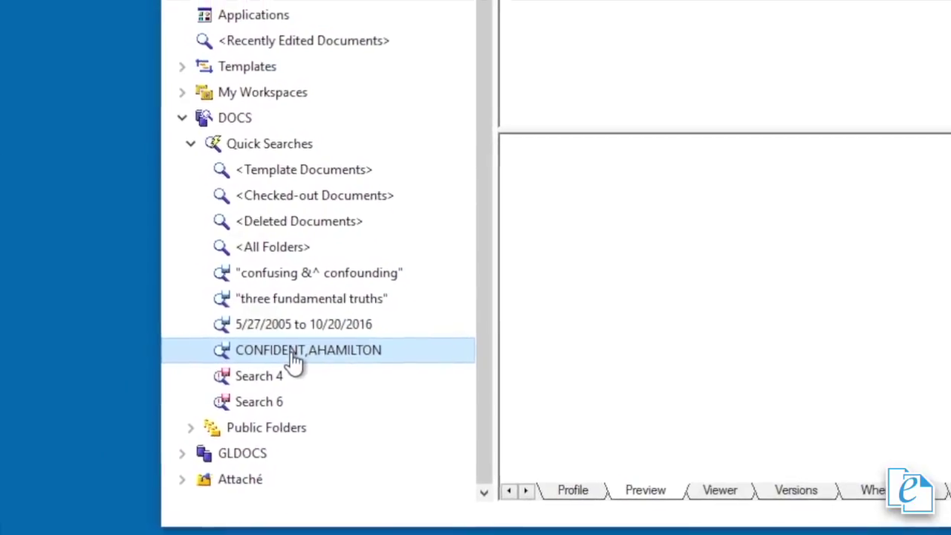
{"action": "left_click_drag", "start_coordinate": [296, 360], "coordinate": [75, 279]}
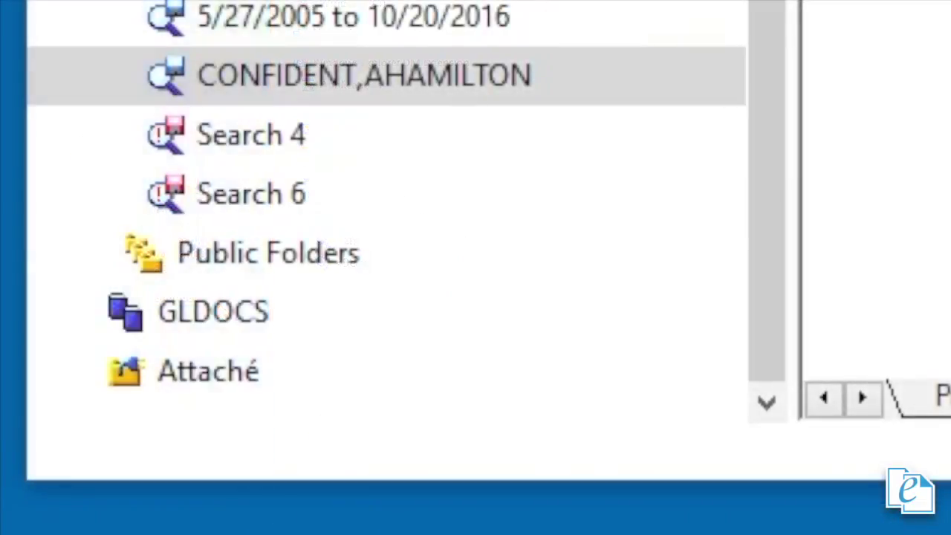
{"action": "left_click", "coordinate": [329, 373]}
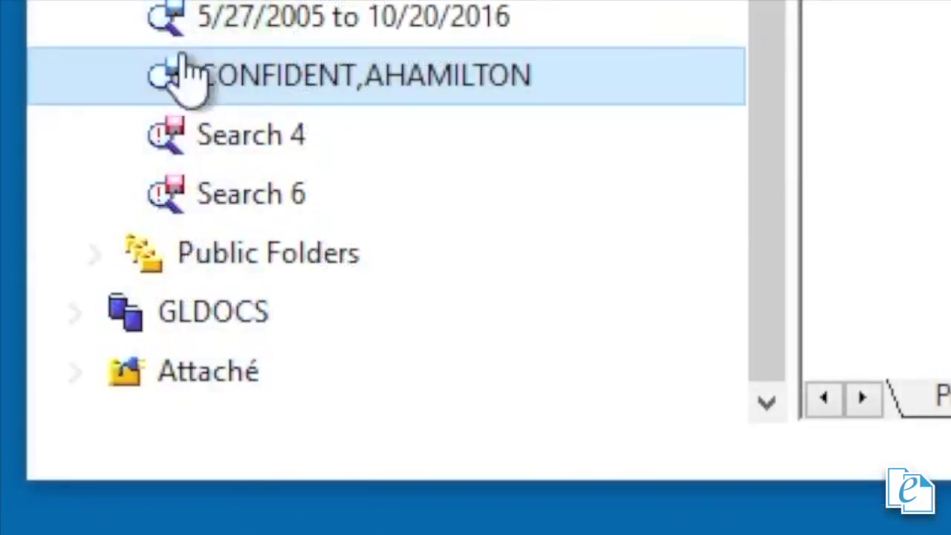
{"action": "right_click", "coordinate": [364, 91]}
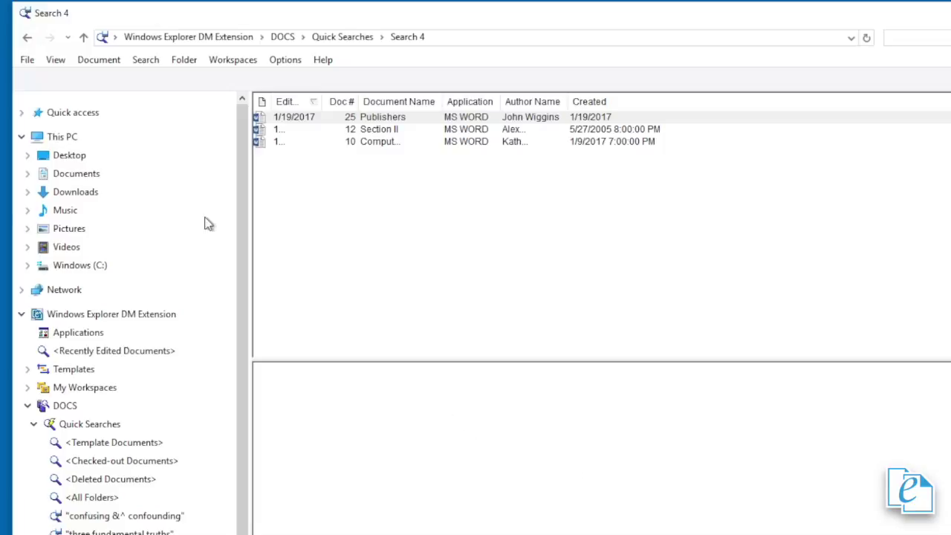
Step: Start a new document search and save the author search as a quick search
{"action": "left_click", "coordinate": [146, 61]}
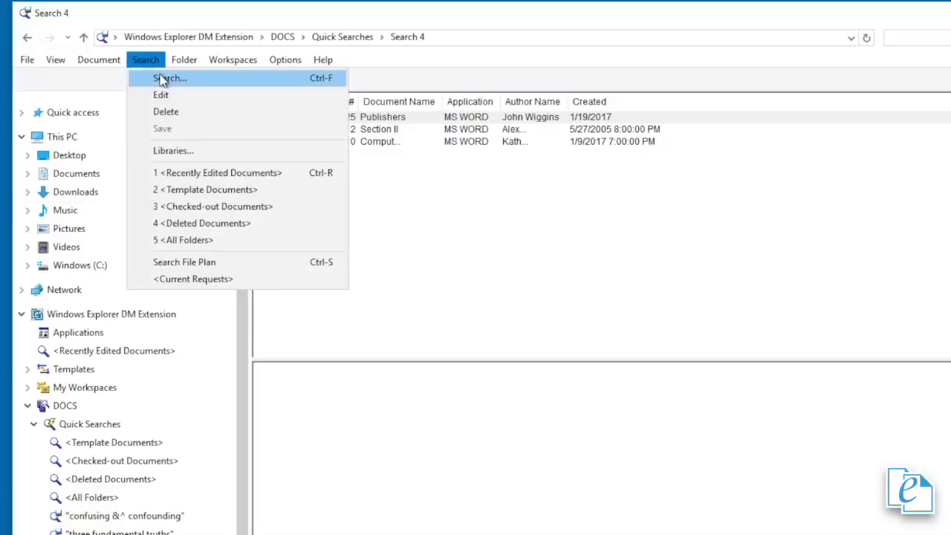
{"action": "left_click", "coordinate": [162, 79]}
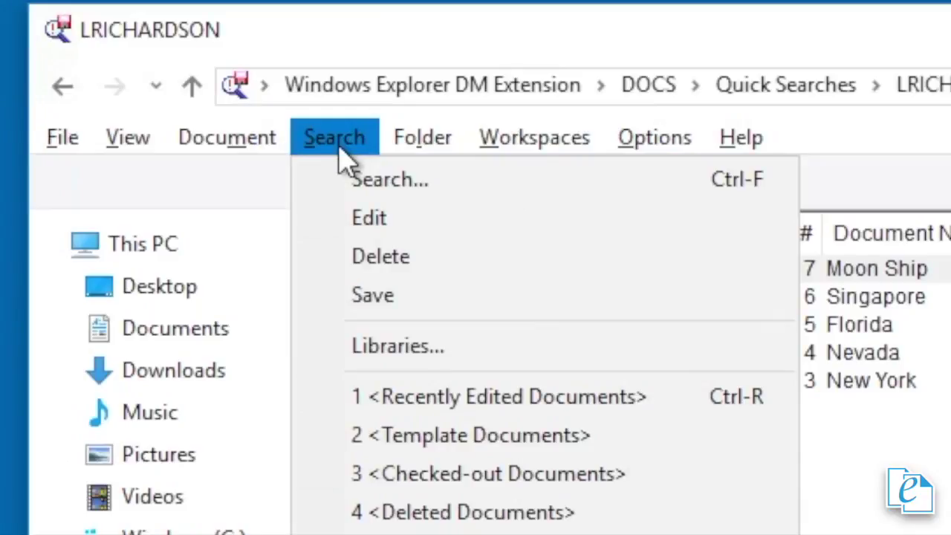
{"action": "left_click", "coordinate": [389, 300]}
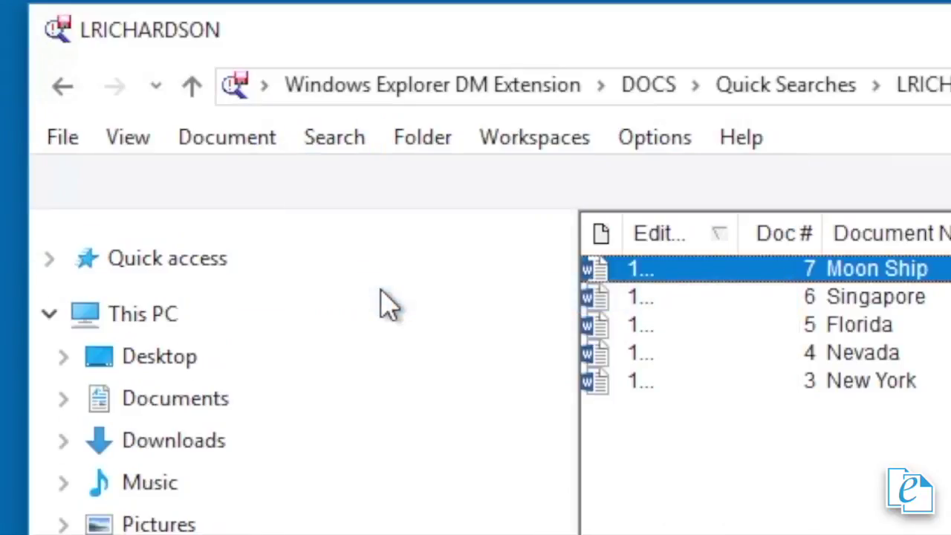
Step: Open the criteria of the saved author search and view the date options available for Date Created
{"action": "scroll", "coordinate": [388, 304], "scroll_direction": "down", "scroll_amount": 1}
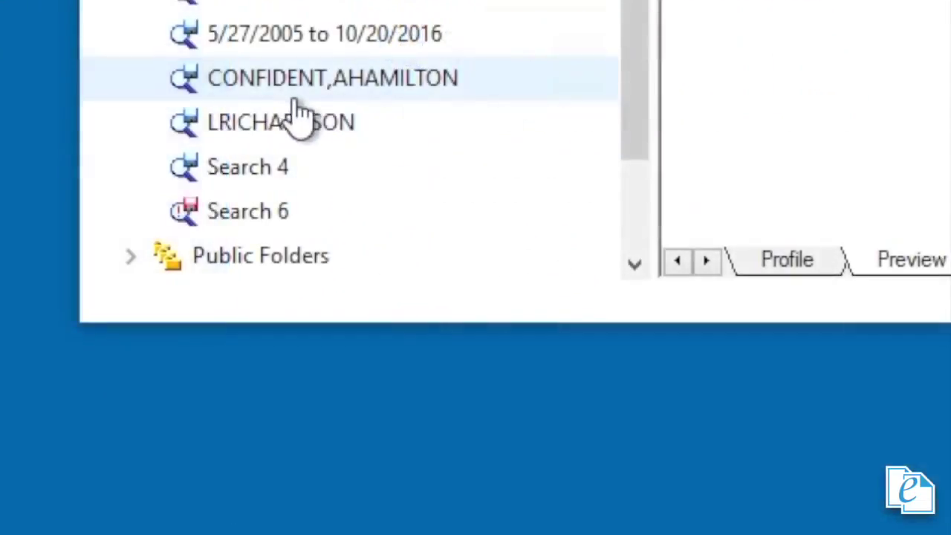
{"action": "right_click", "coordinate": [306, 123]}
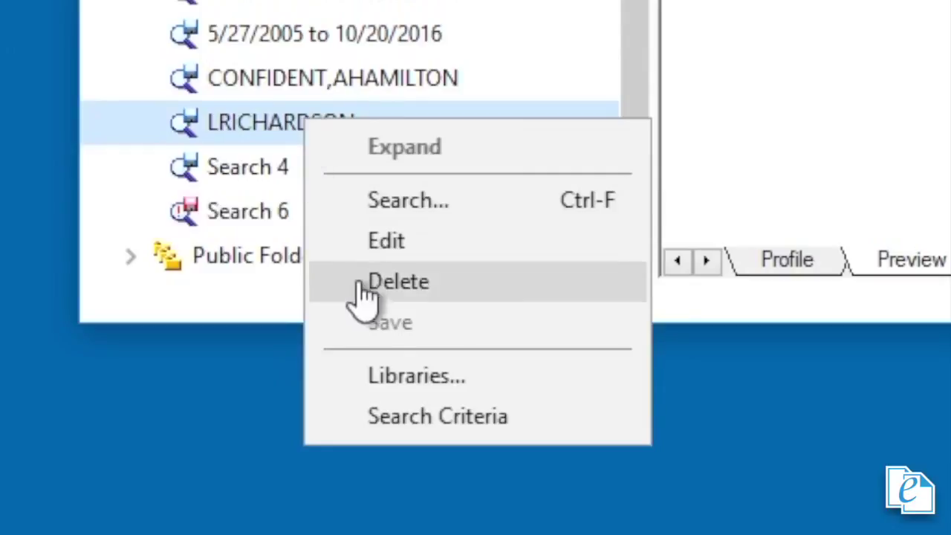
{"action": "left_click", "coordinate": [411, 417]}
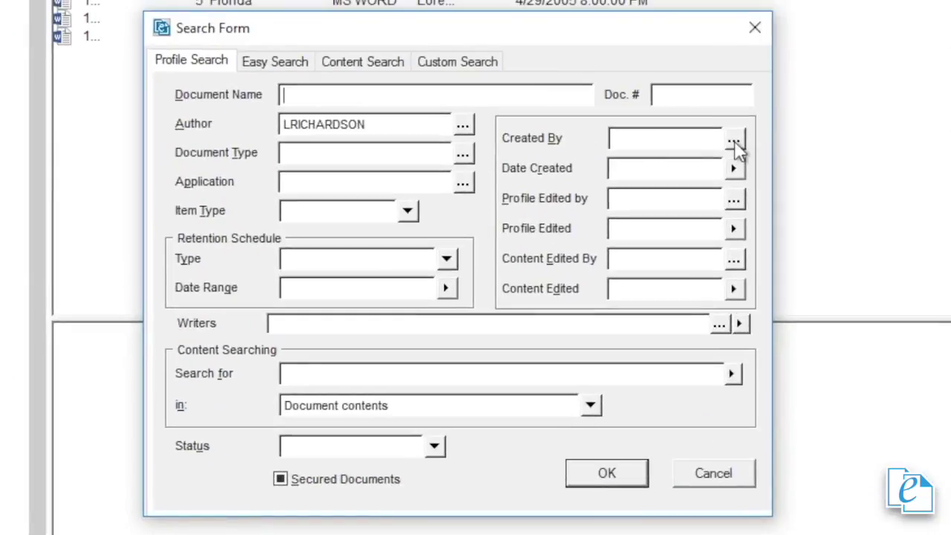
{"action": "left_click", "coordinate": [734, 169]}
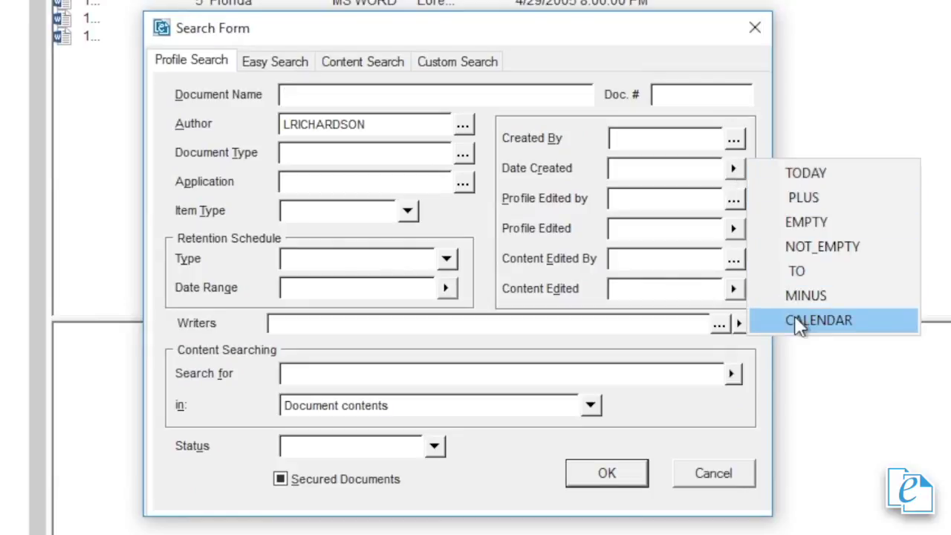
{"action": "key", "text": "Escape"}
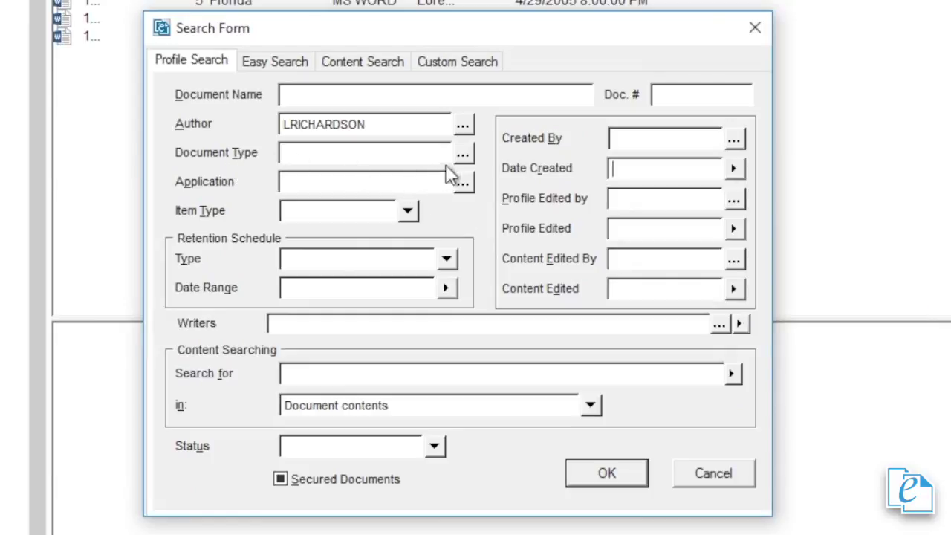
Step: Set the Application criterion of the saved author search to MS WORD
{"action": "left_click", "coordinate": [463, 183]}
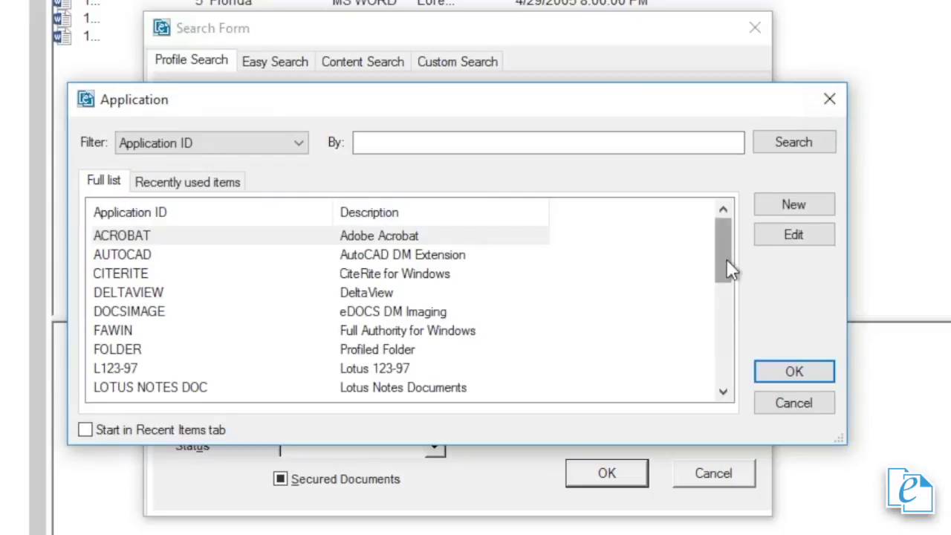
{"action": "left_click_drag", "start_coordinate": [731, 270], "coordinate": [713, 329]}
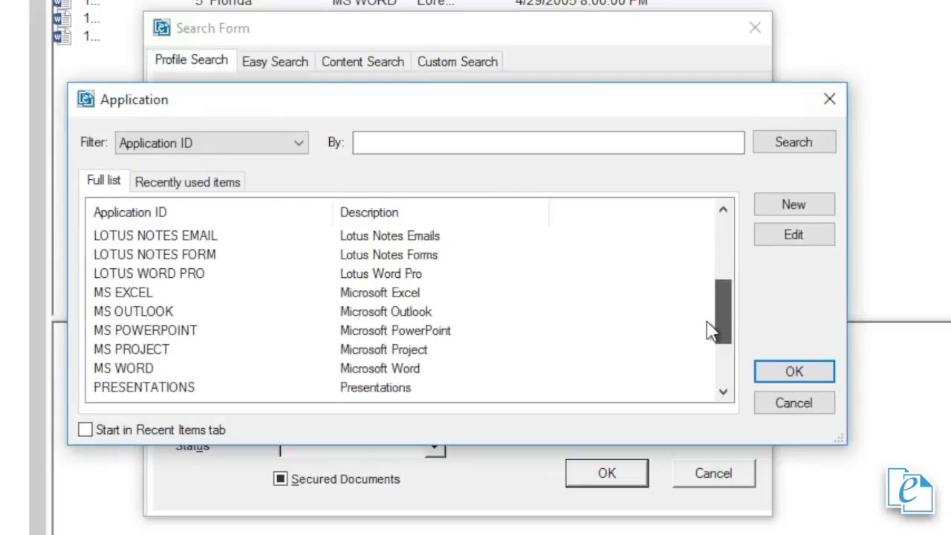
{"action": "left_click", "coordinate": [162, 372]}
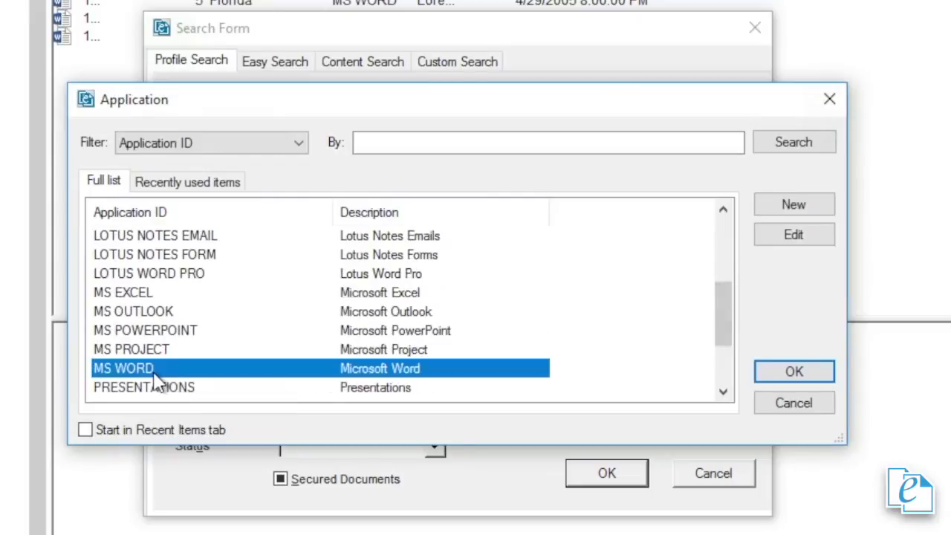
{"action": "left_click", "coordinate": [789, 374]}
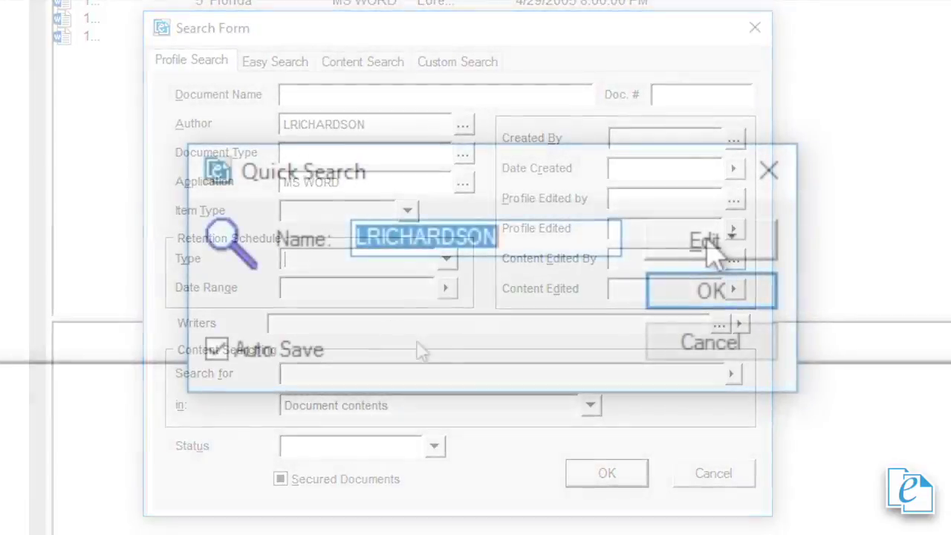
Step: Open the saved author search for editing and review its Access, Form and Criteria options
{"action": "left_click", "coordinate": [705, 239]}
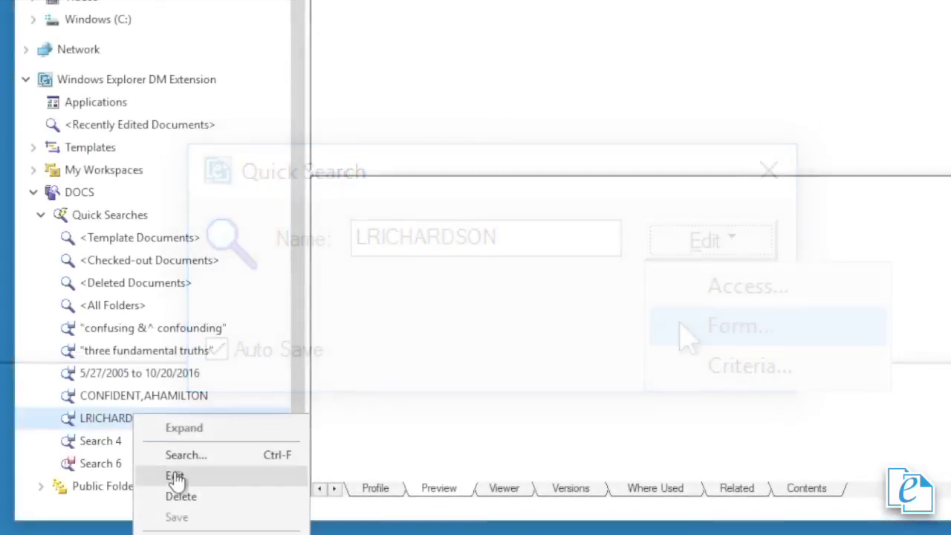
{"action": "left_click", "coordinate": [176, 476]}
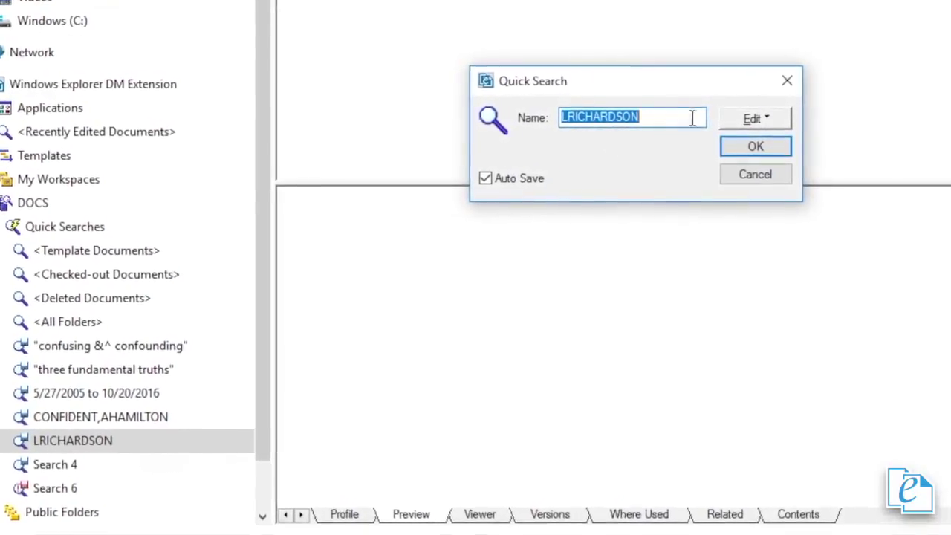
{"action": "left_click", "coordinate": [754, 117]}
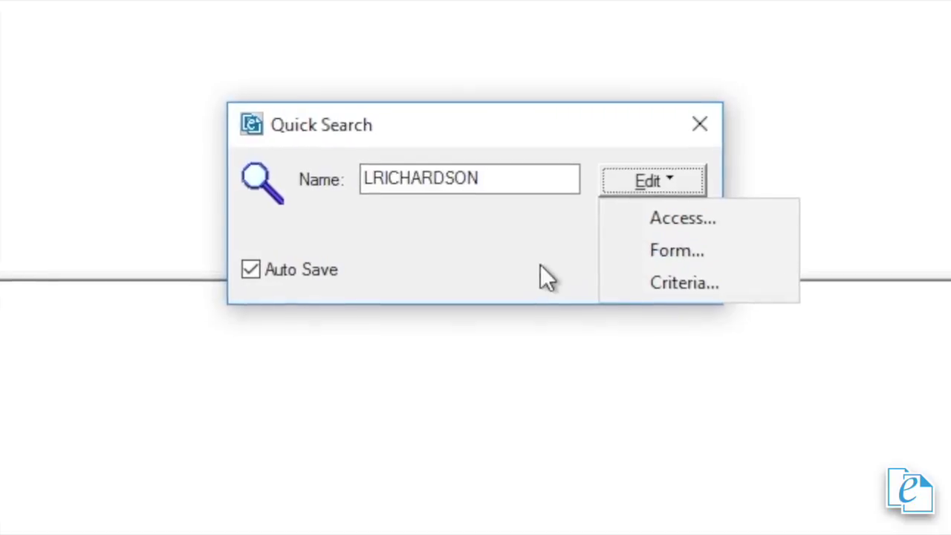
{"action": "left_click", "coordinate": [457, 282]}
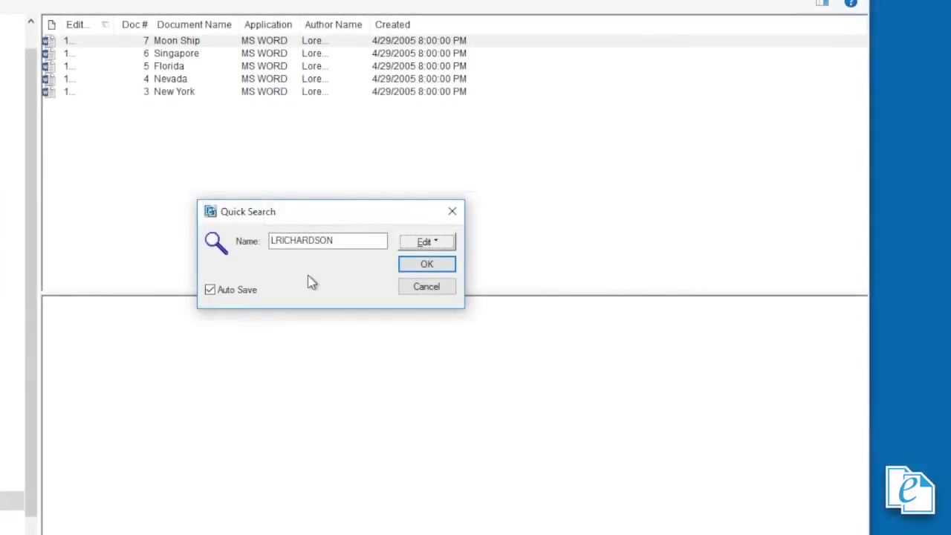
Step: Open the access settings of the saved author search and add a user from the DM Users group as a trustee
{"action": "left_click", "coordinate": [427, 242]}
{"action": "left_click", "coordinate": [417, 264]}
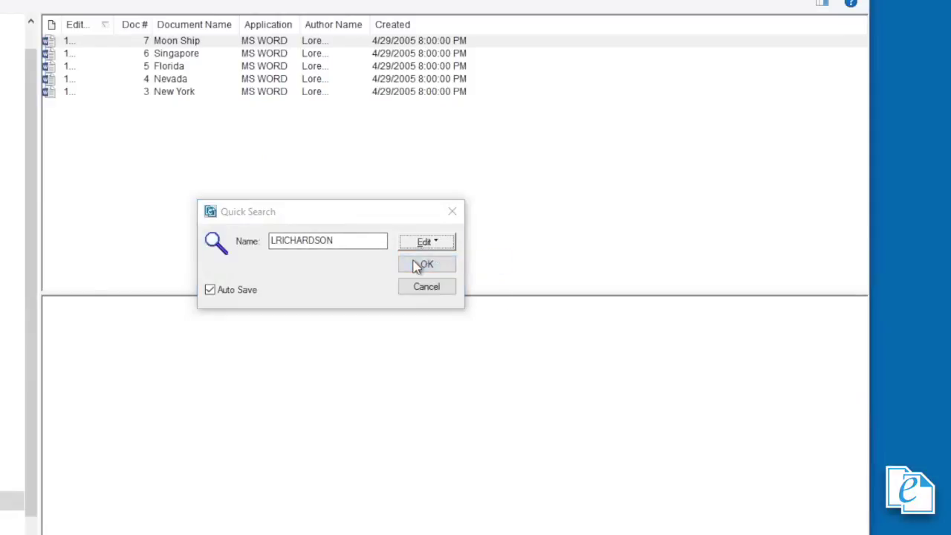
{"action": "left_click_drag", "start_coordinate": [247, 108], "coordinate": [594, 184]}
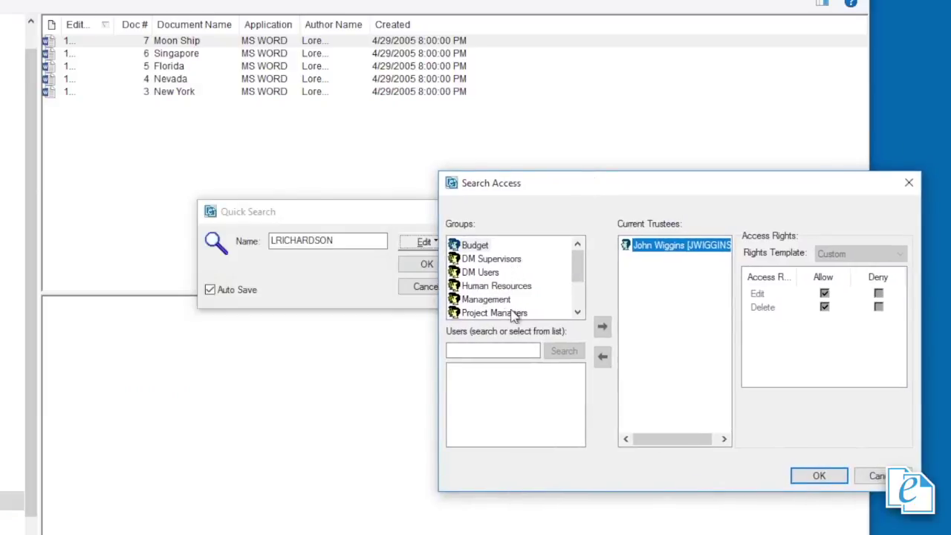
{"action": "left_click", "coordinate": [484, 273]}
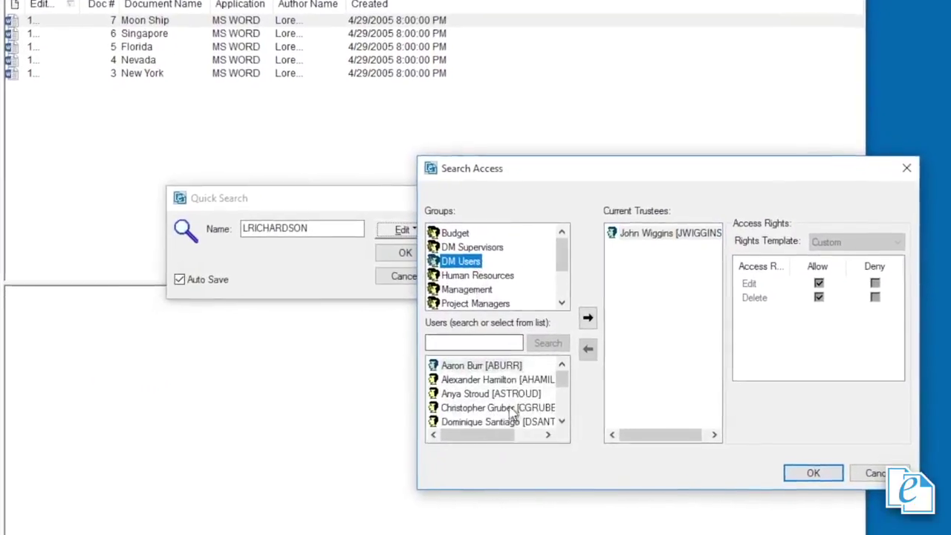
{"action": "left_click", "coordinate": [510, 407]}
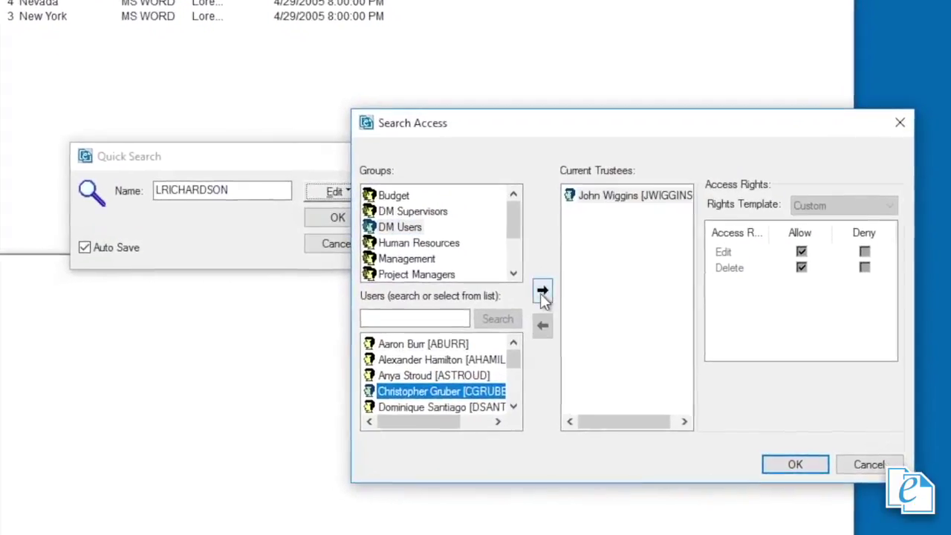
{"action": "left_click", "coordinate": [543, 292]}
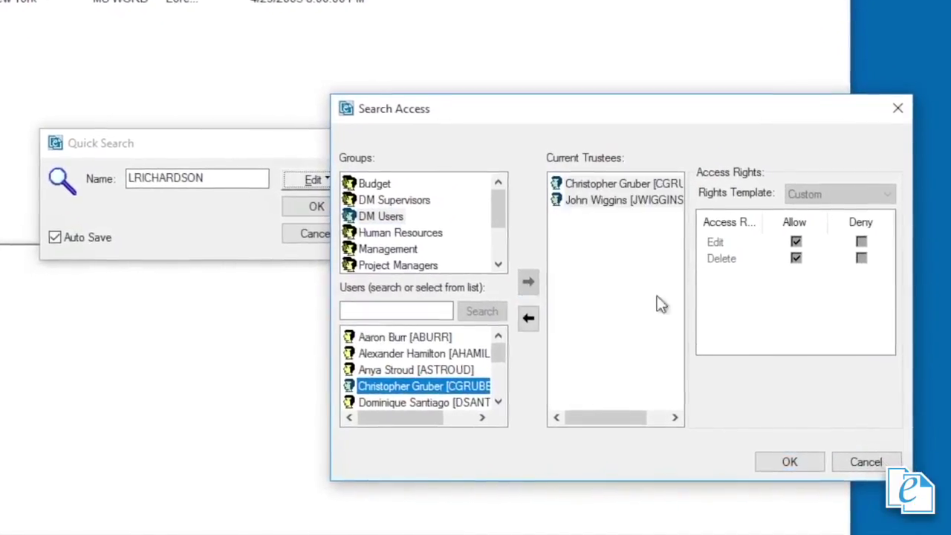
Step: Apply the search access settings with Edit and Delete allowed for the added trustee
{"action": "left_click", "coordinate": [587, 184]}
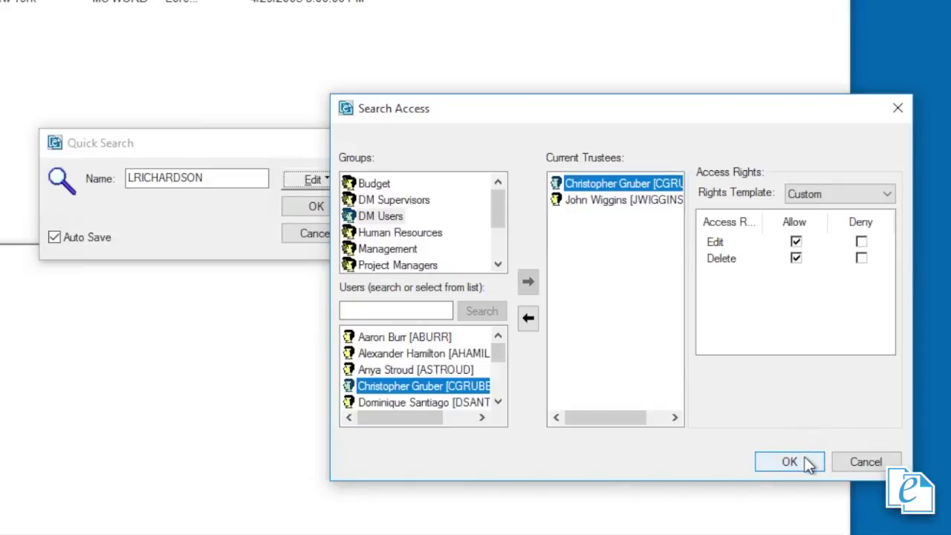
{"action": "left_click", "coordinate": [713, 244]}
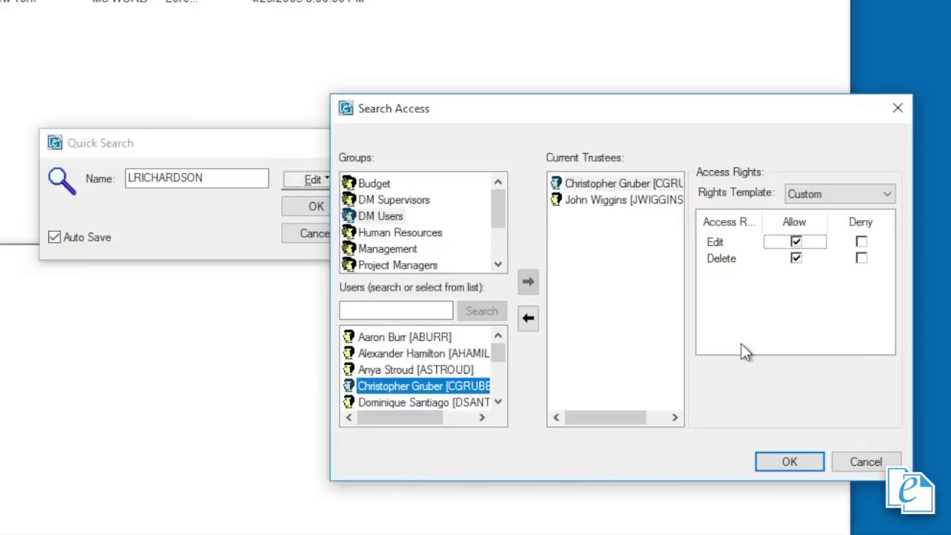
{"action": "left_click", "coordinate": [779, 461]}
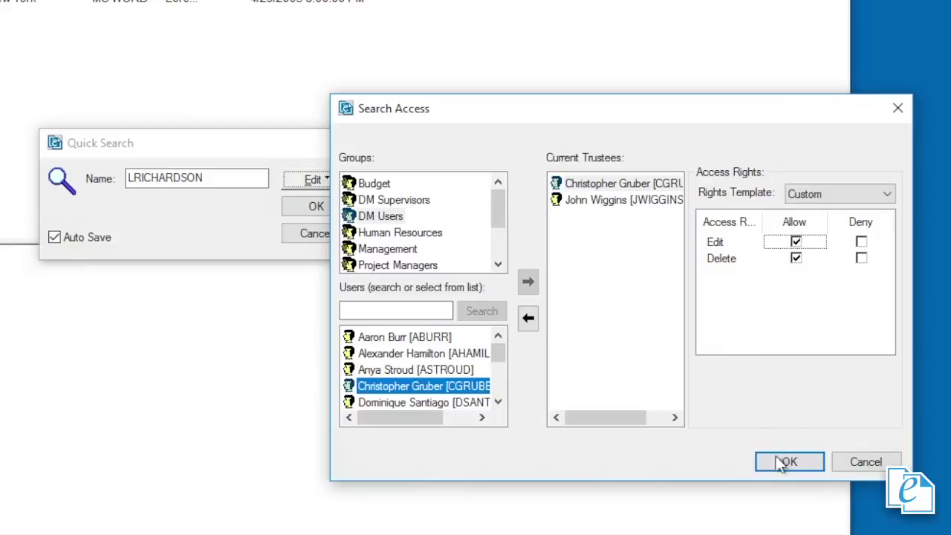